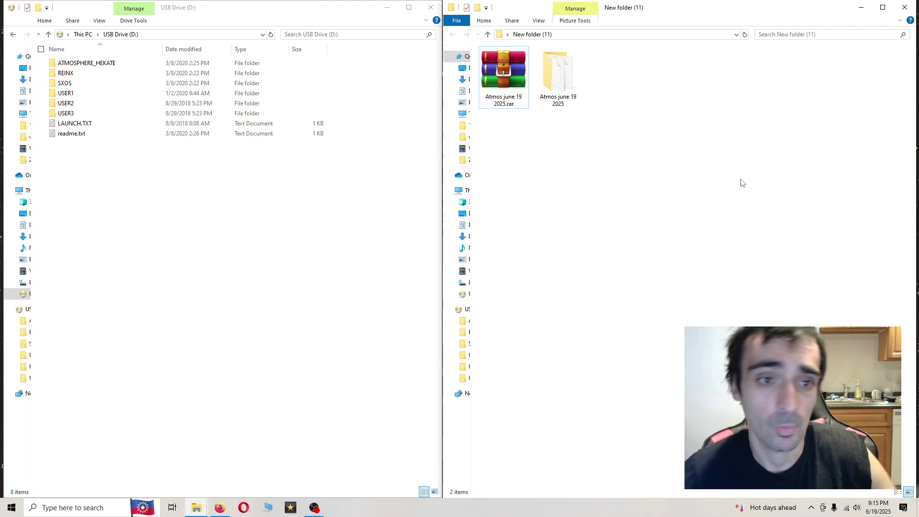
Open the 'Atmos june 19 2025' folder beside USB Drive (D:) to view its 15 new files
double_click(556, 74)
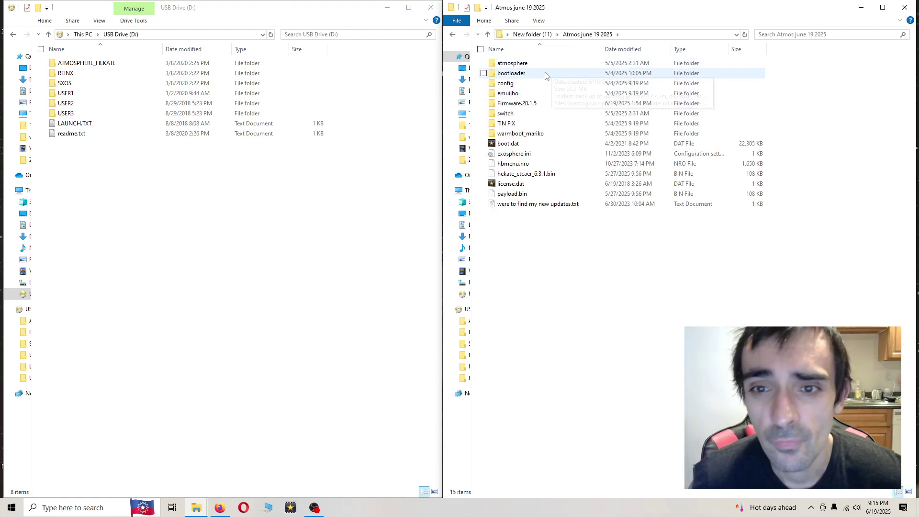
mouse_move(534, 111)
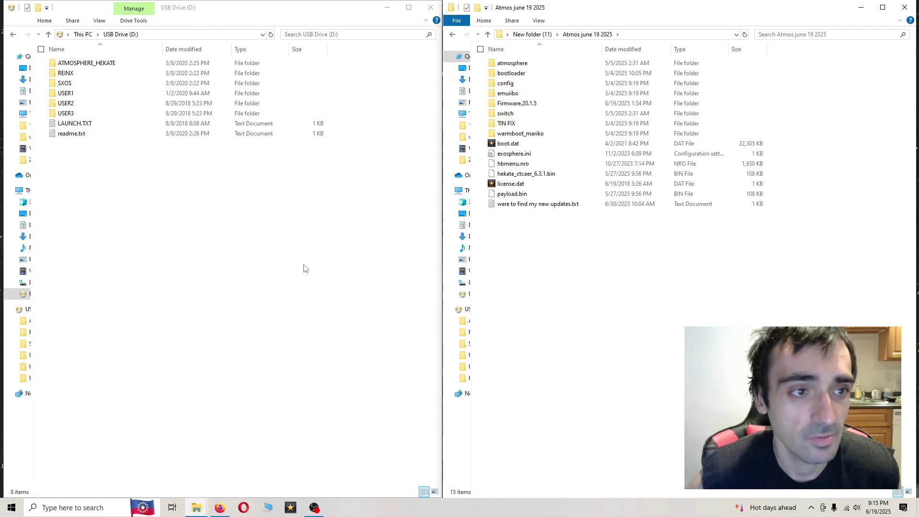
In ATMOSPHERE_HEKATE on D:, delete the old payload.bin and copy in the new one
click(105, 66)
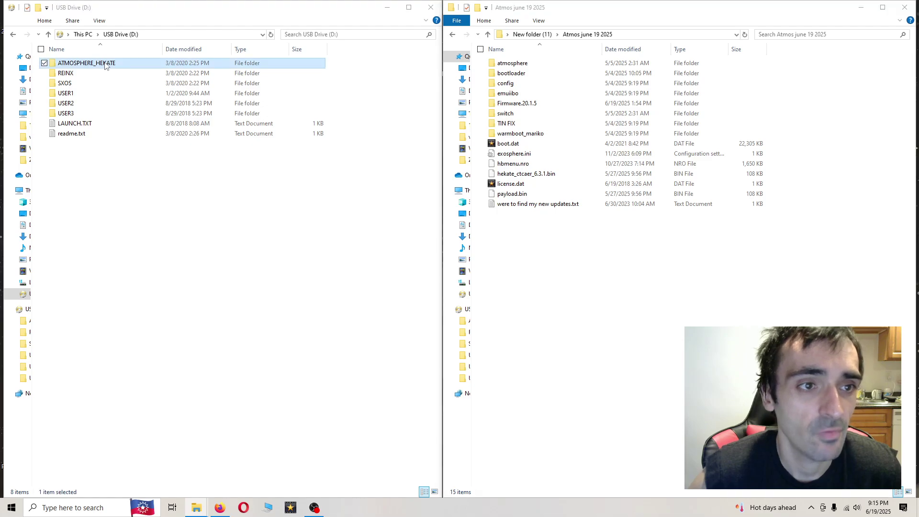
double_click(105, 65)
click(119, 66)
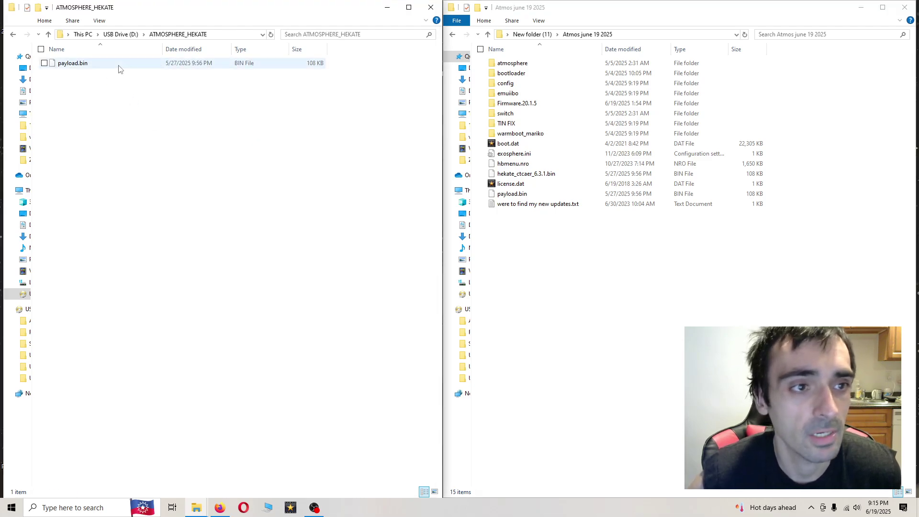
key(Delete)
key(Return)
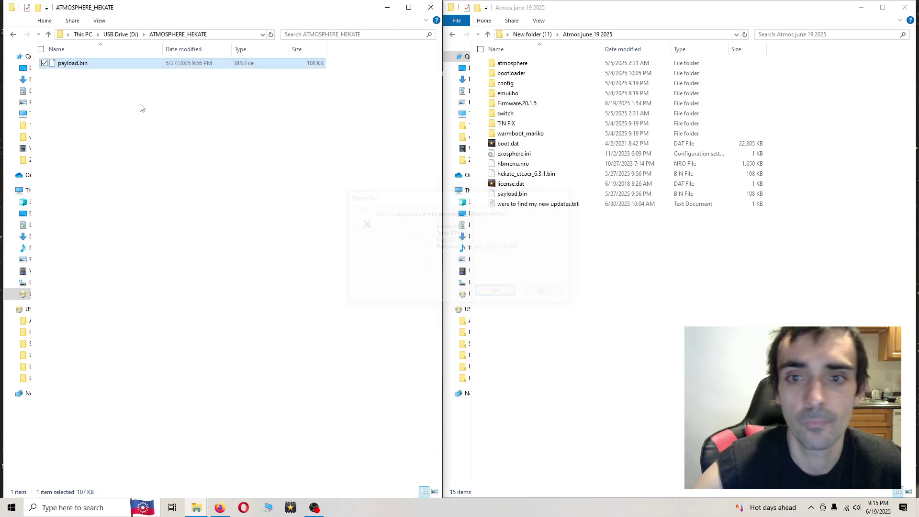
drag(505, 196, 333, 193)
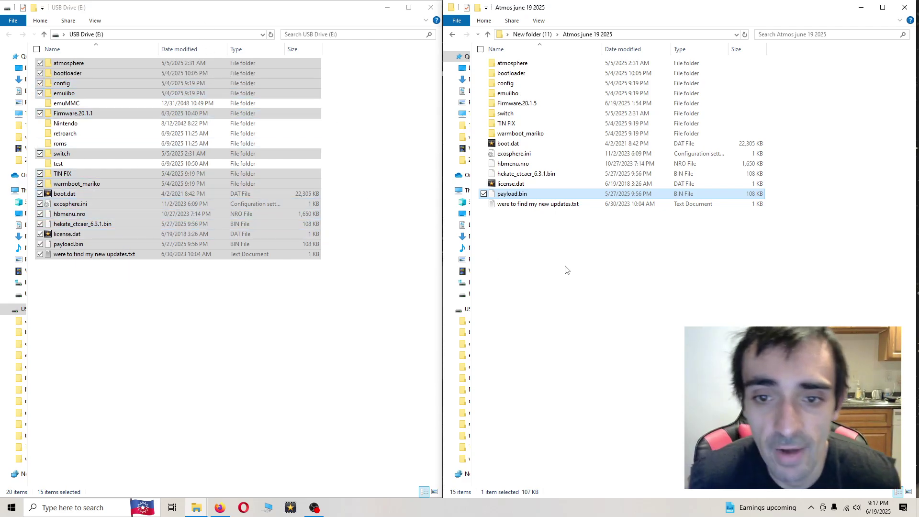
Clear the Atmos folder selection and focus the SD card (E:) window holding the old items
click(602, 282)
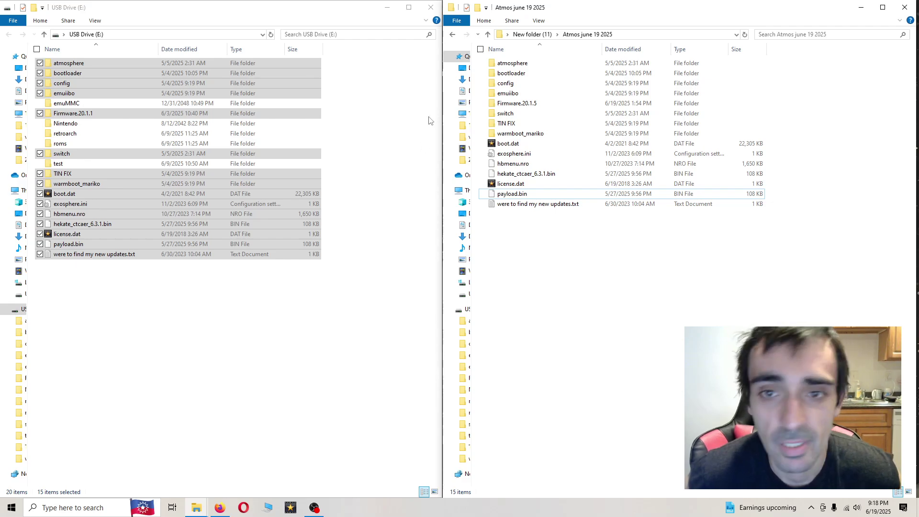
drag(521, 252, 530, 64)
click(548, 246)
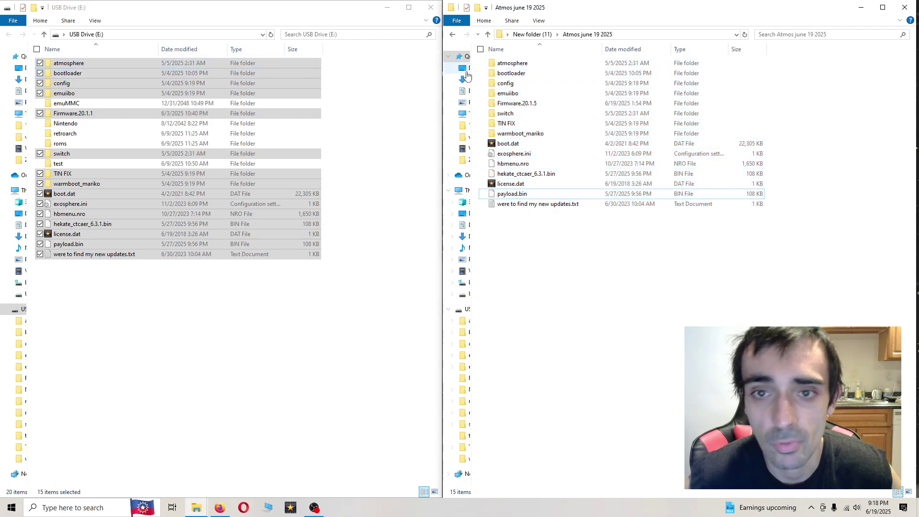
click(327, 14)
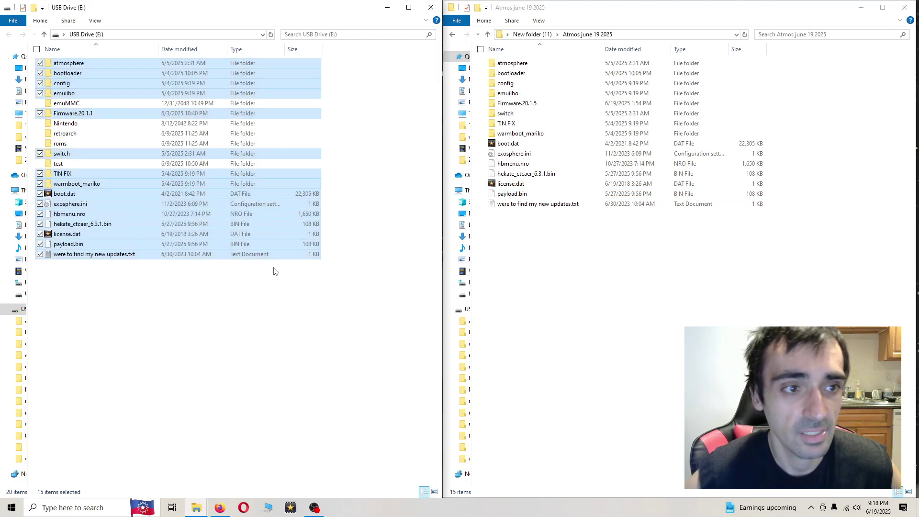
Permanently delete the 15 old SD card items and copy in all new Atmos files, including Firmware.20.1.5
key(Delete)
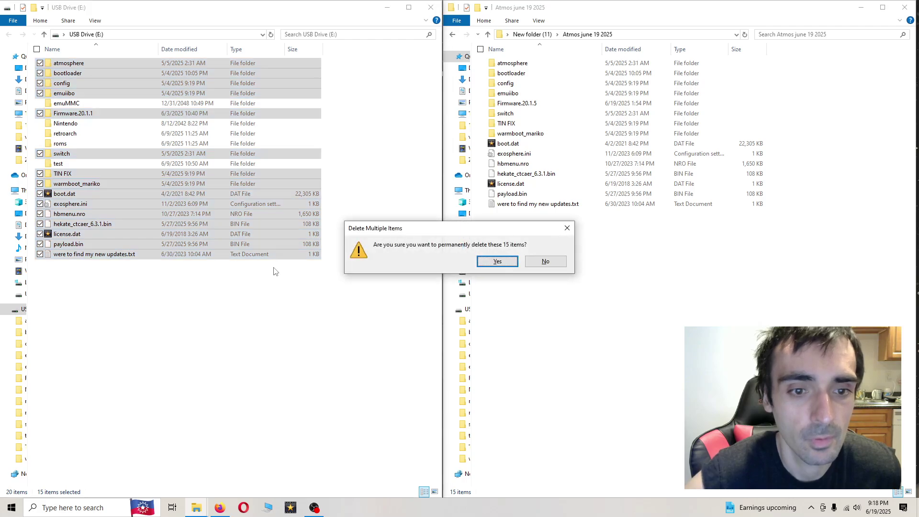
key(Return)
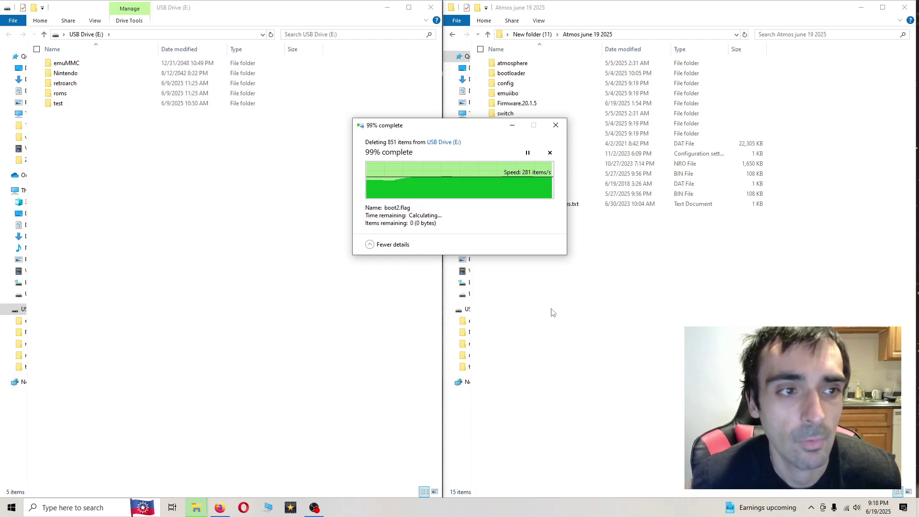
click(601, 322)
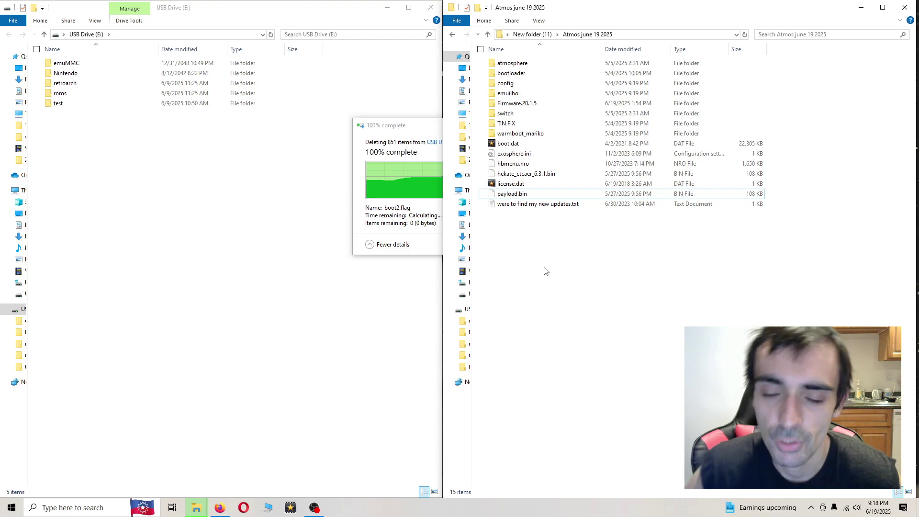
drag(539, 274, 275, 274)
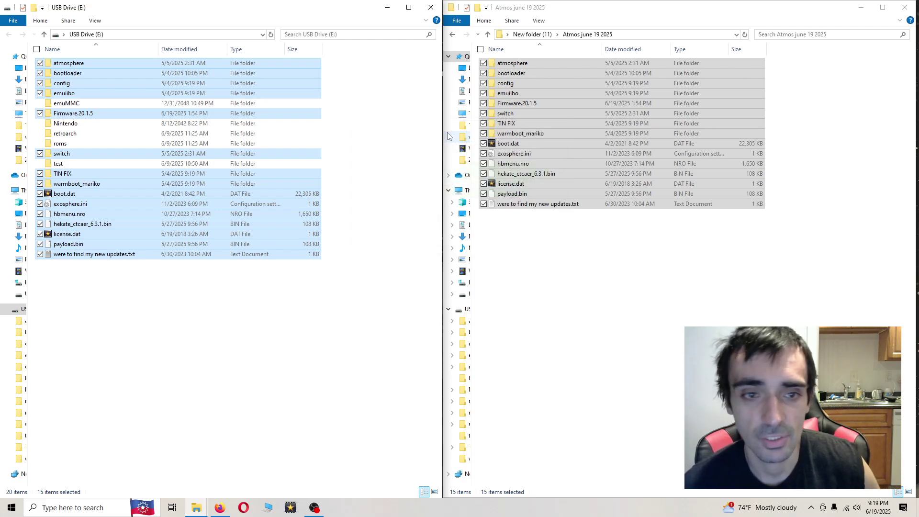
click(353, 332)
click(581, 316)
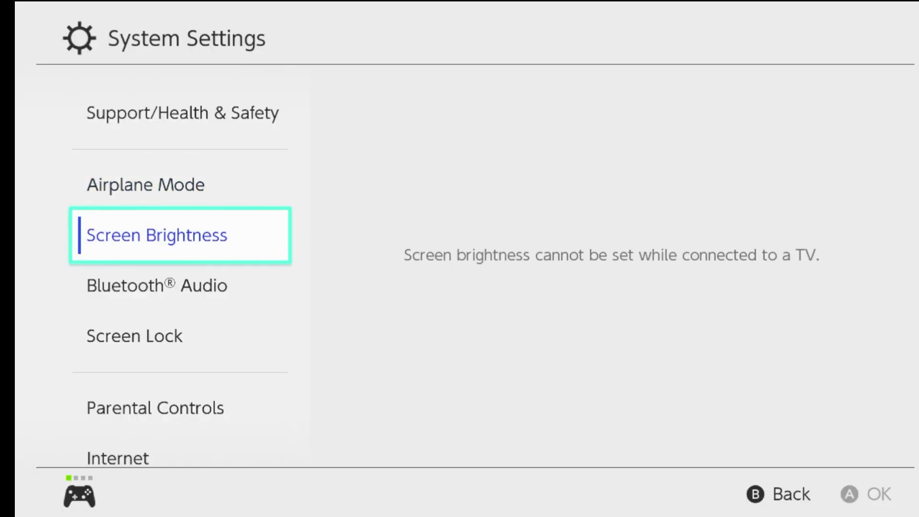
Boot Atmosphere CFW from Hekate's Launch menu and reach Homebrew Menu v3.6.0
key(Down)
key(Down)
key(Down)
key(Down)
key(Down)
key(Down)
key(Down)
key(Down)
key(Down)
key(Down)
key(Down)
key(Down)
key(Down)
key(Down)
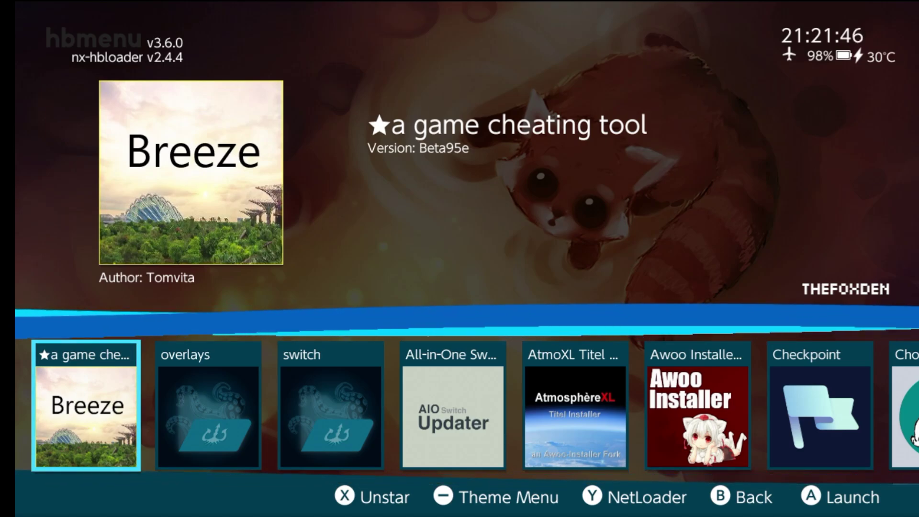
Move three apps right to Daybreak in hbmenu and launch it
key(Right)
key(Right)
key(Right)
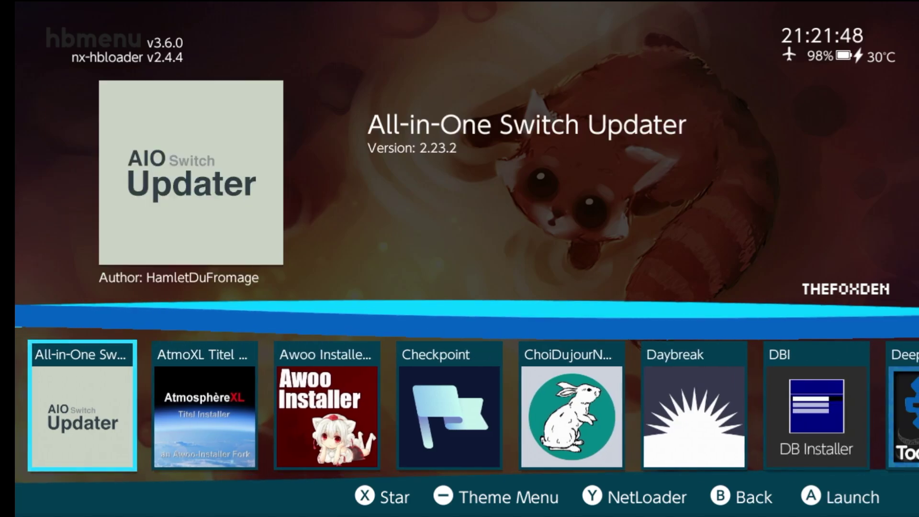
key(Right)
key(Right)
key(Right)
key(Right)
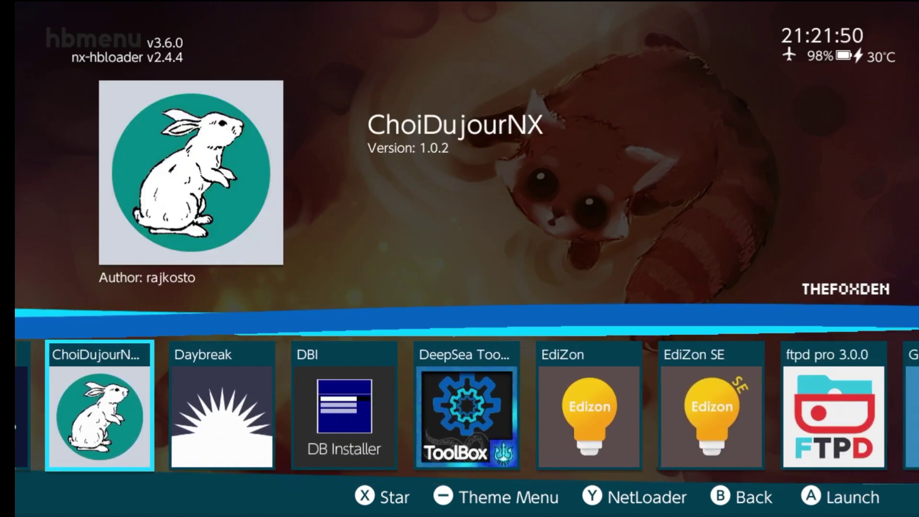
key(Right)
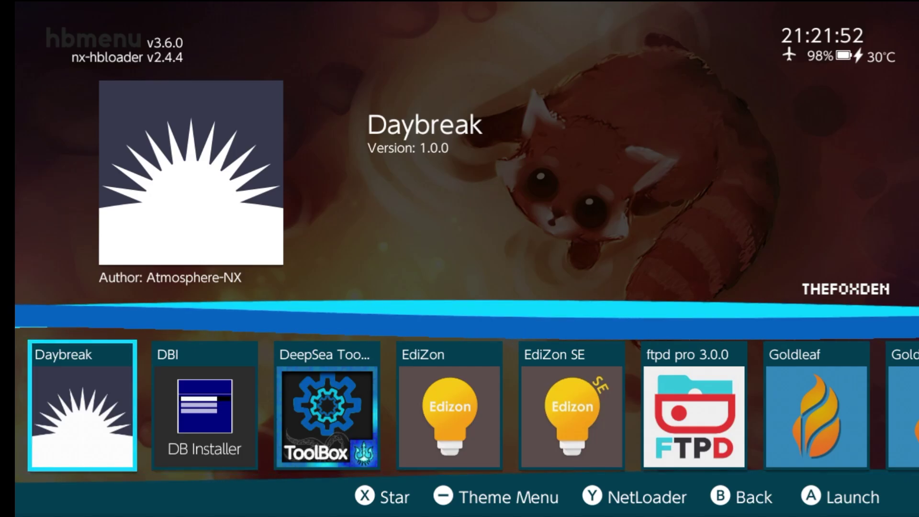
key(Return)
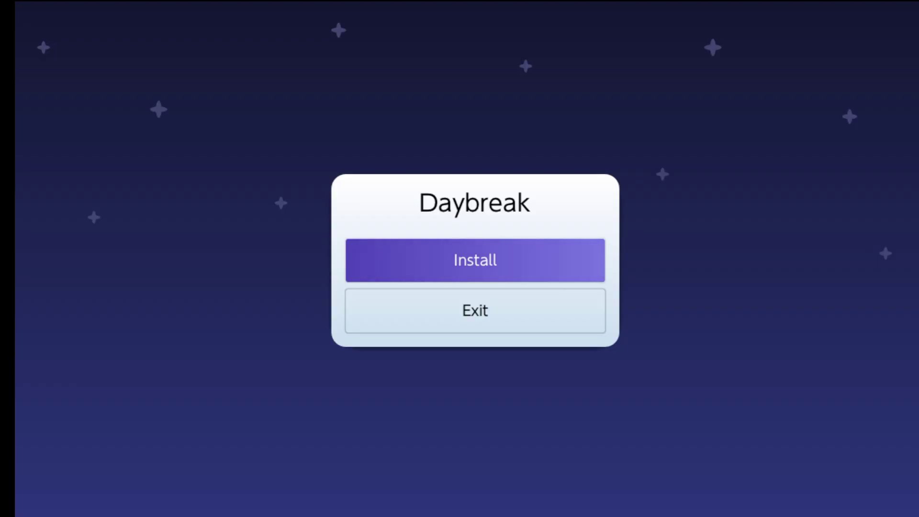
Install Firmware.20.1.5 in Daybreak, continuing through validation up to the final installation confirmation
key(Return)
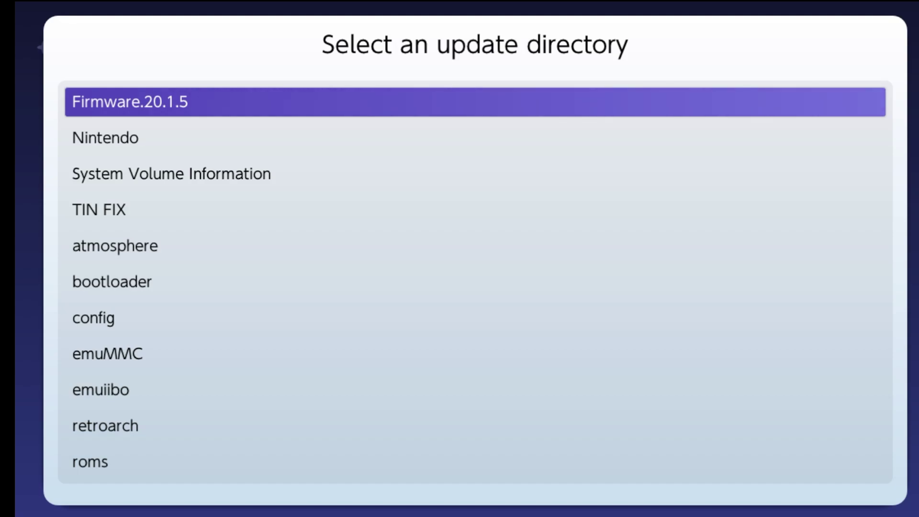
key(Return)
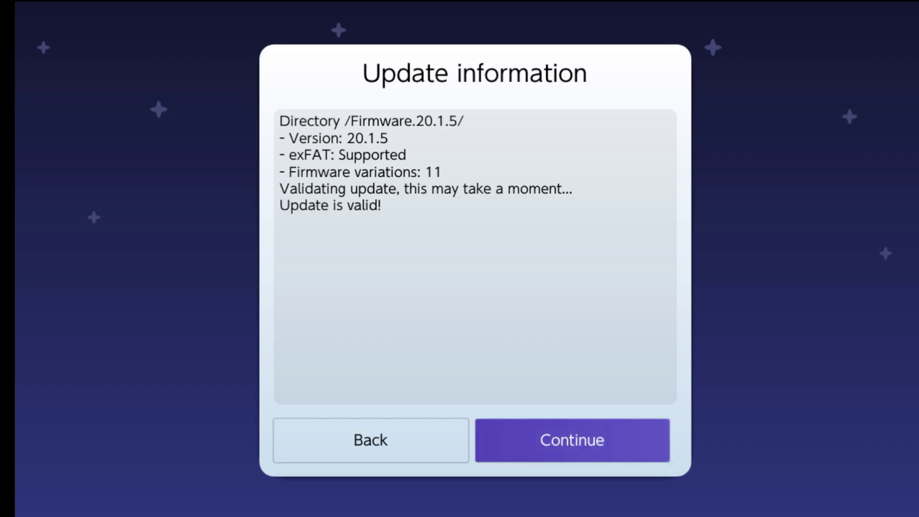
key(Return)
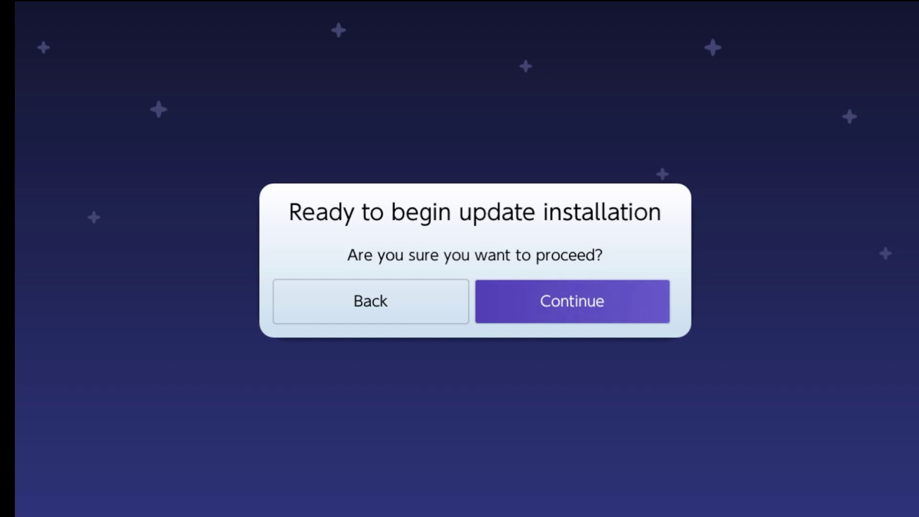
key(Return)
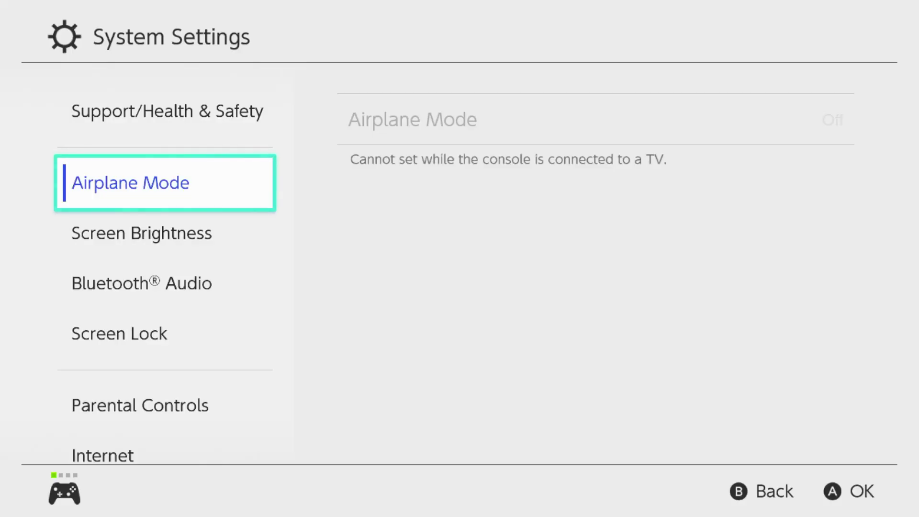
Go to the System page in System Settings to check the version reads 20.1.5|AMS 1.9.1|E
key(Down)
key(Down)
key(Down)
key(Down)
key(Down)
key(Down)
key(Down)
key(Down)
key(Down)
key(Down)
key(Down)
key(Down)
key(Down)
key(Down)
key(Down)
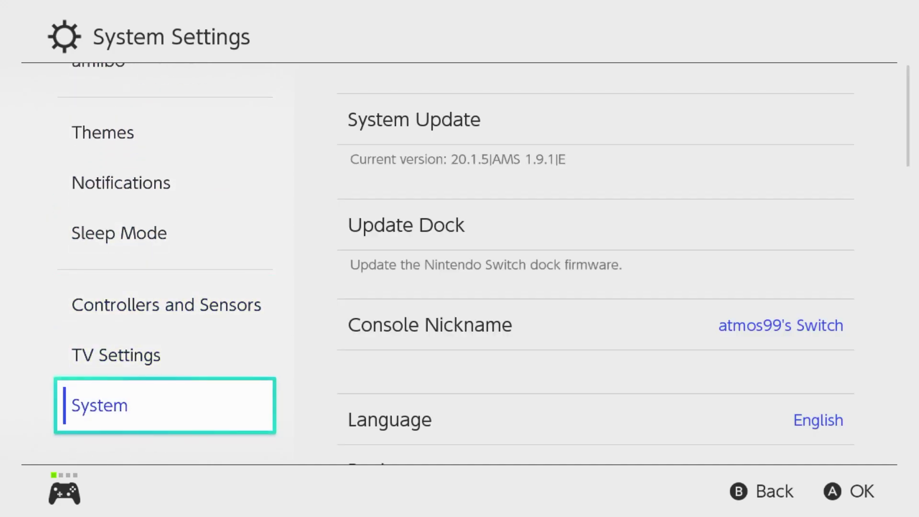